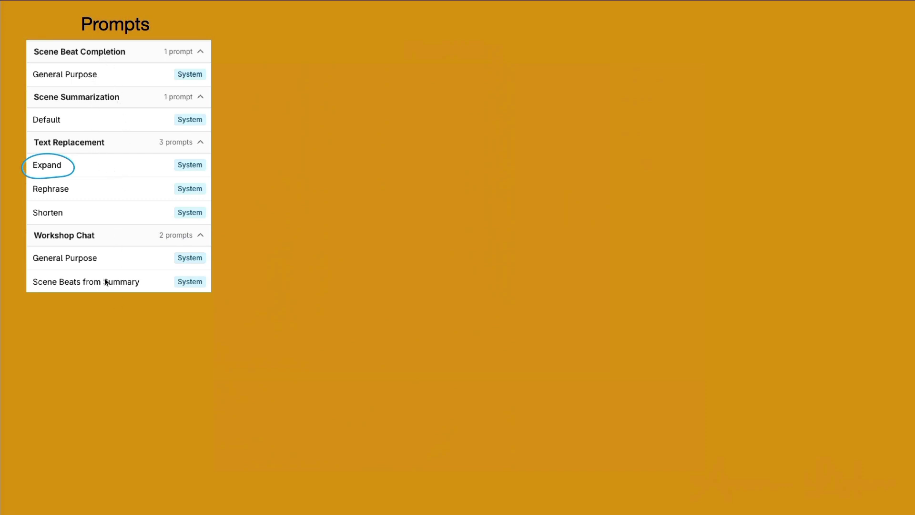
{"action": "left_click", "coordinate": [96, 168]}
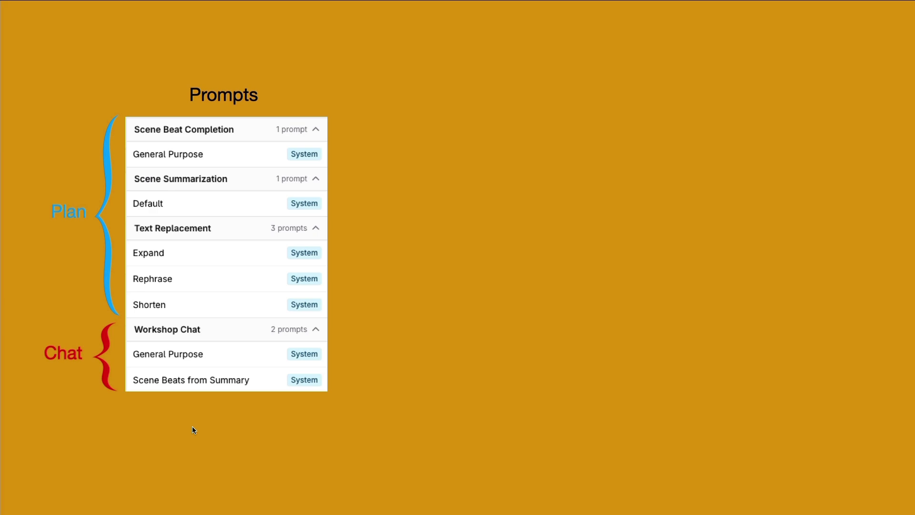
{"action": "key", "text": "Right"}
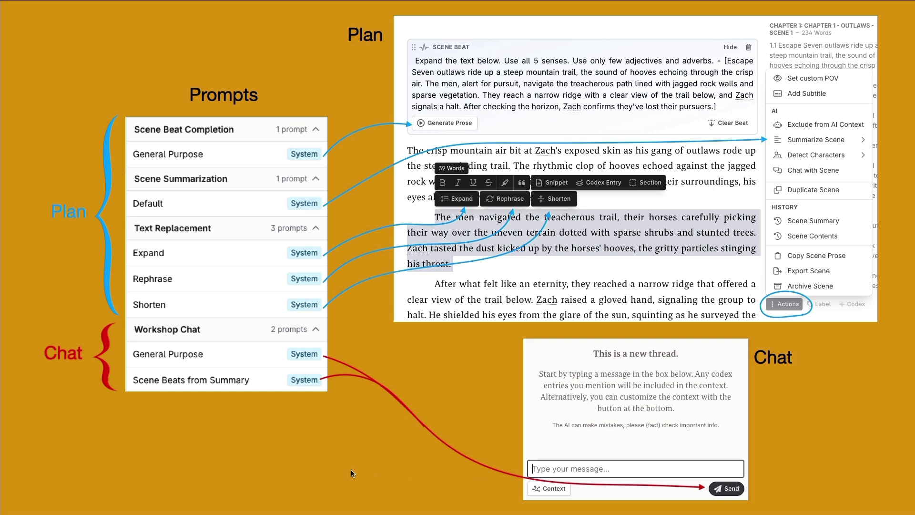
{"action": "key", "text": "Right"}
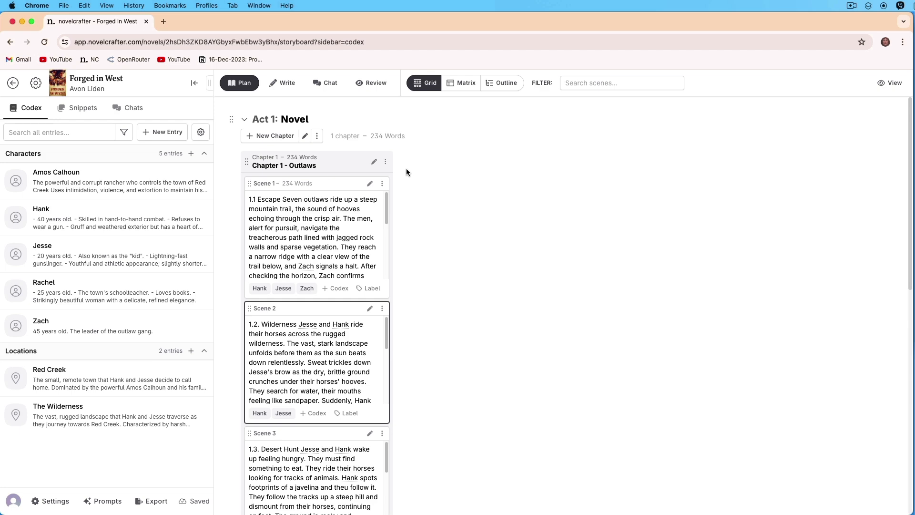
{"action": "scroll", "coordinate": [406, 168], "scroll_direction": "down", "scroll_amount": 5}
{"action": "scroll", "coordinate": [407, 171], "scroll_direction": "down", "scroll_amount": 5}
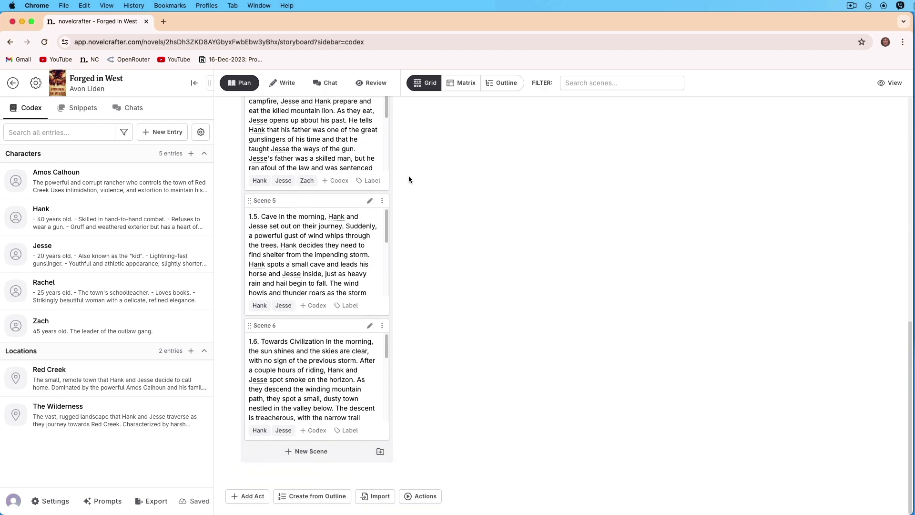
{"action": "scroll", "coordinate": [408, 176], "scroll_direction": "up", "scroll_amount": 10}
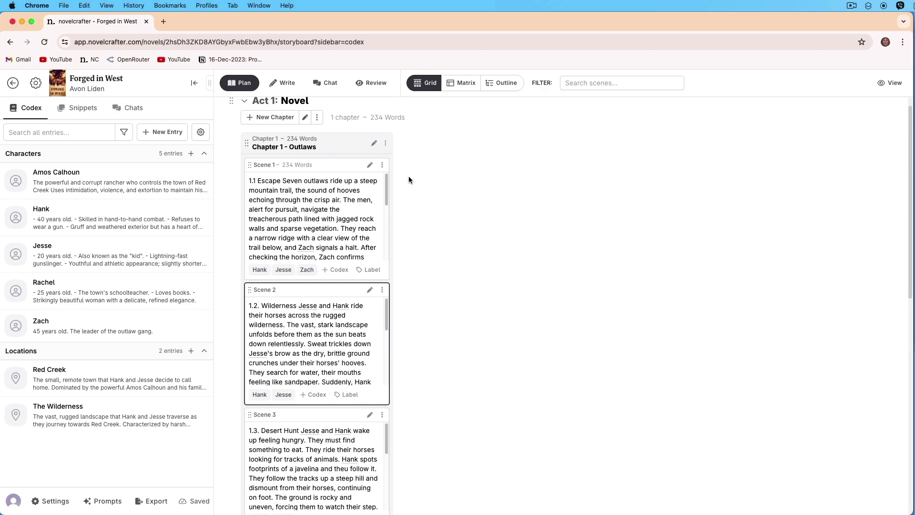
Examine the word-count and stop-early instructions of the General Purpose system prompt for scene beat completion.
{"action": "left_click", "coordinate": [107, 505]}
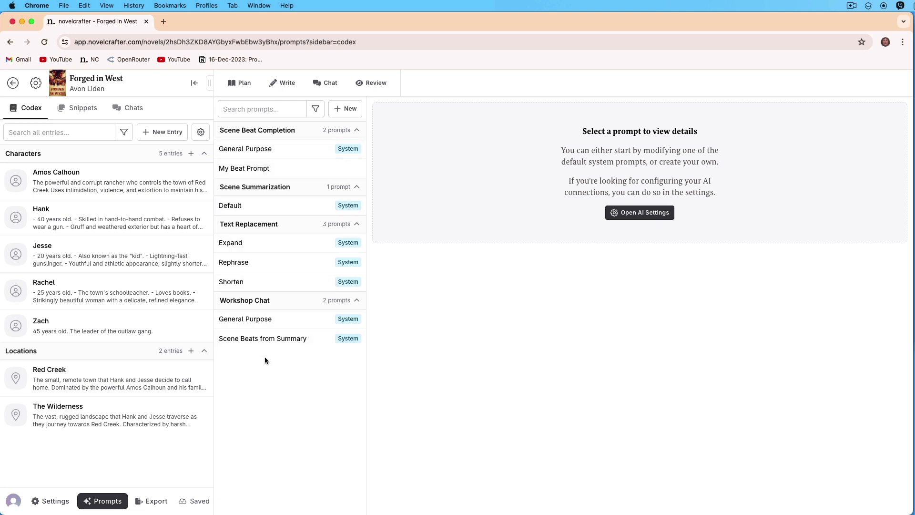
{"action": "left_click", "coordinate": [287, 150]}
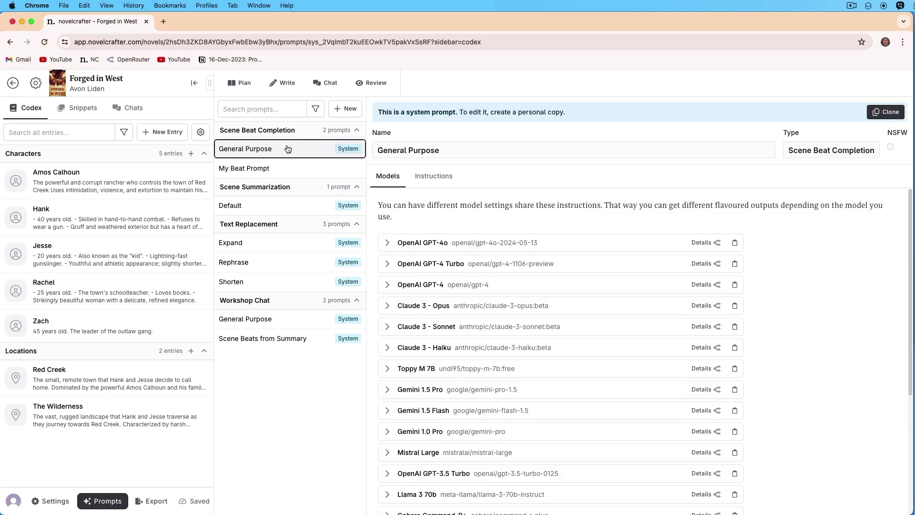
{"action": "left_click", "coordinate": [431, 177]}
{"action": "scroll", "coordinate": [480, 288], "scroll_direction": "down", "scroll_amount": 5}
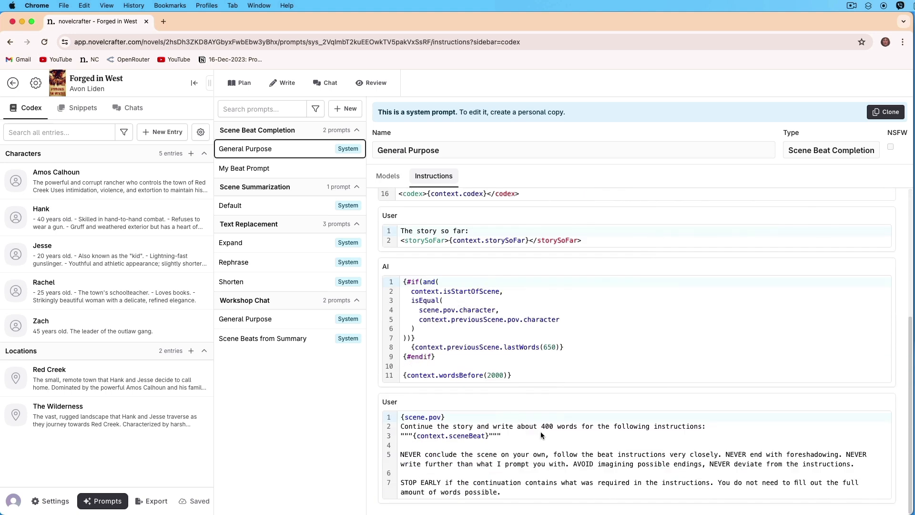
{"action": "double_click", "coordinate": [548, 426]}
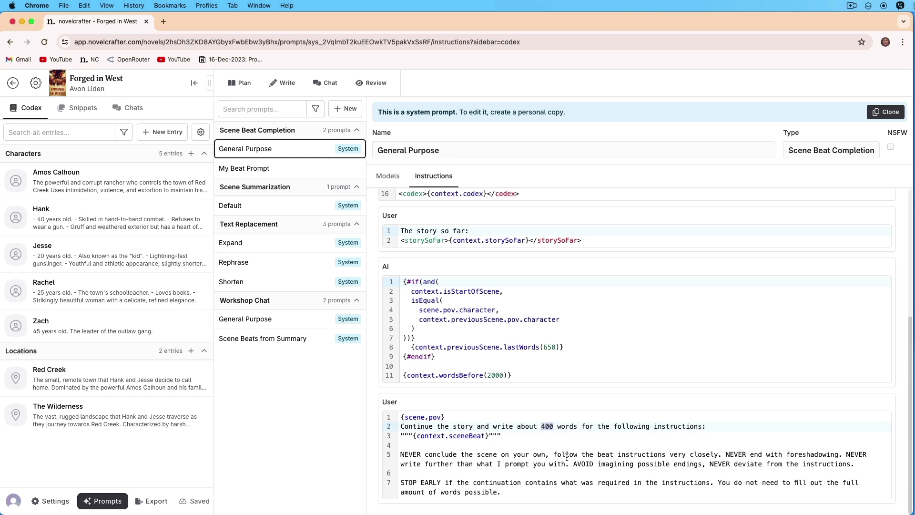
{"action": "left_click", "coordinate": [719, 482]}
{"action": "left_click_drag", "start_coordinate": [719, 483], "coordinate": [721, 495]}
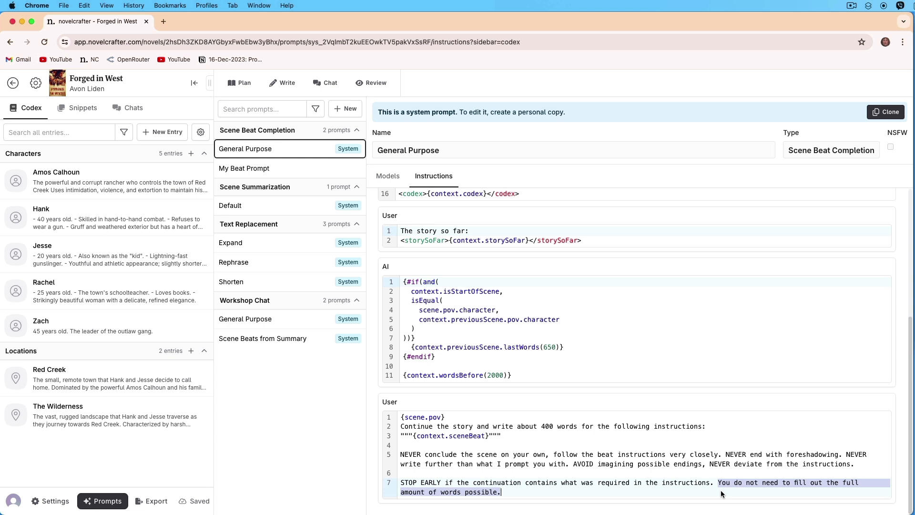
{"action": "left_click", "coordinate": [584, 430]}
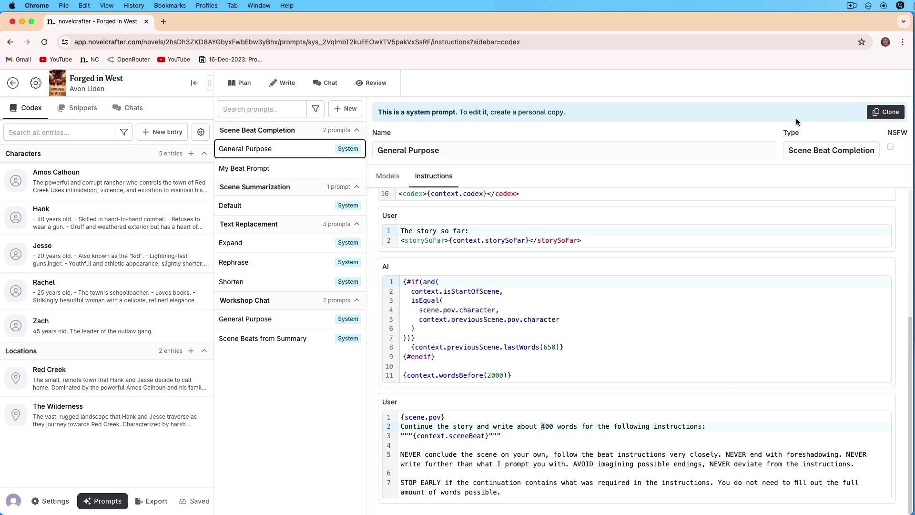
Clone the General Purpose scene beat completion prompt and name the copy My Beat Prompt.
{"action": "left_click", "coordinate": [886, 115]}
{"action": "left_click", "coordinate": [374, 122]}
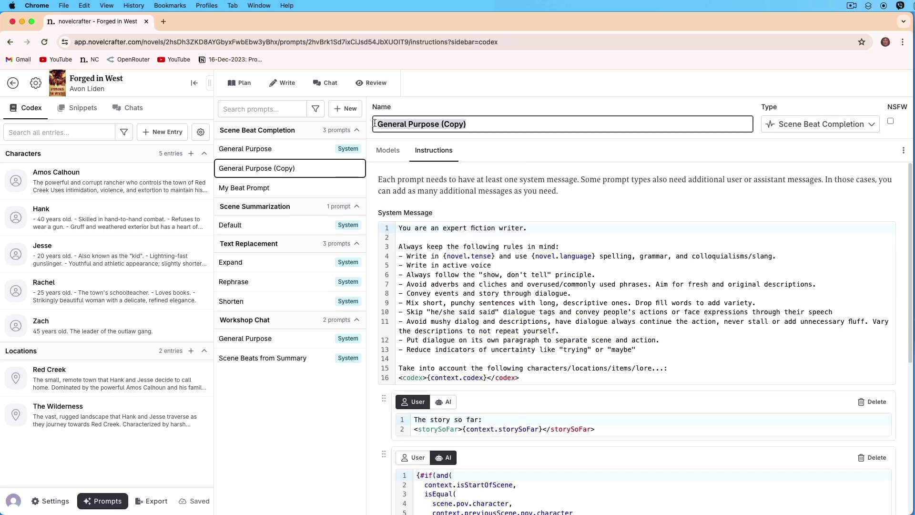
{"action": "type", "text": "M"}
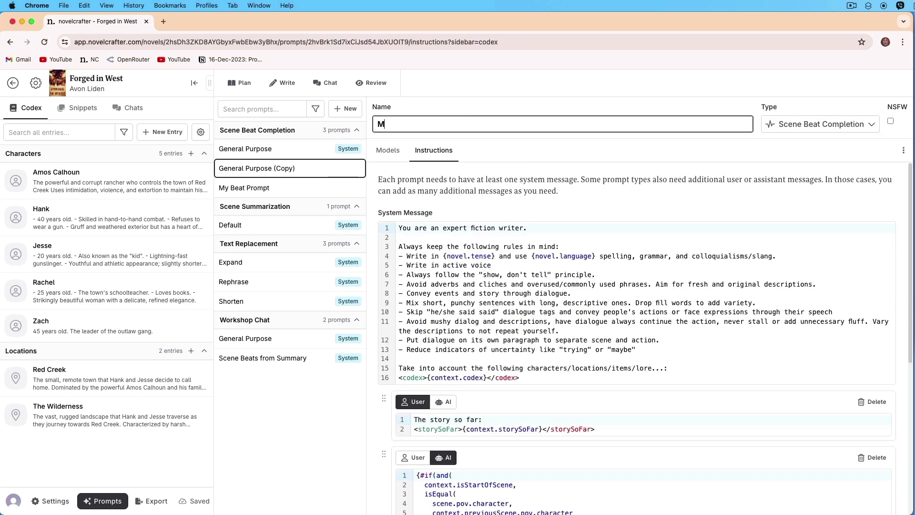
{"action": "type", "text": "y Beat Prompt"}
{"action": "key", "text": "Tab"}
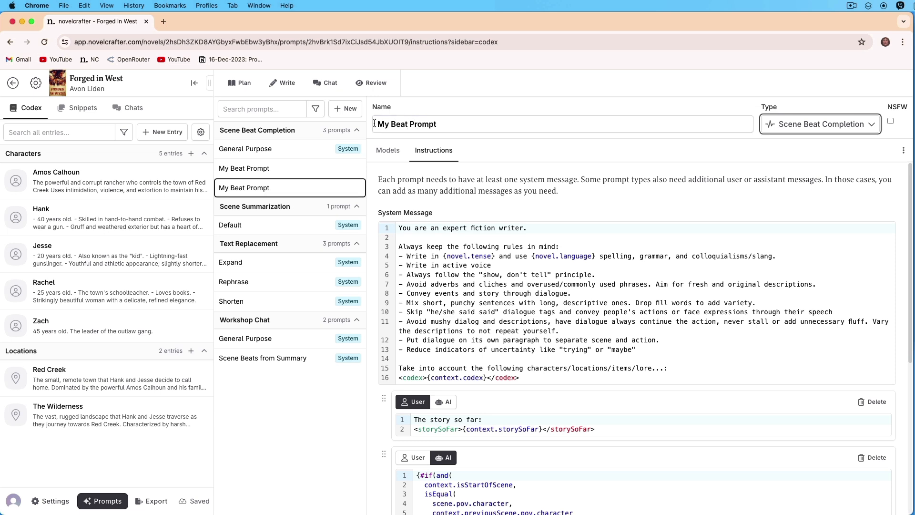
Change the final user message of My Beat Prompt to request about 100 words.
{"action": "scroll", "coordinate": [548, 257], "scroll_direction": "down", "scroll_amount": 5}
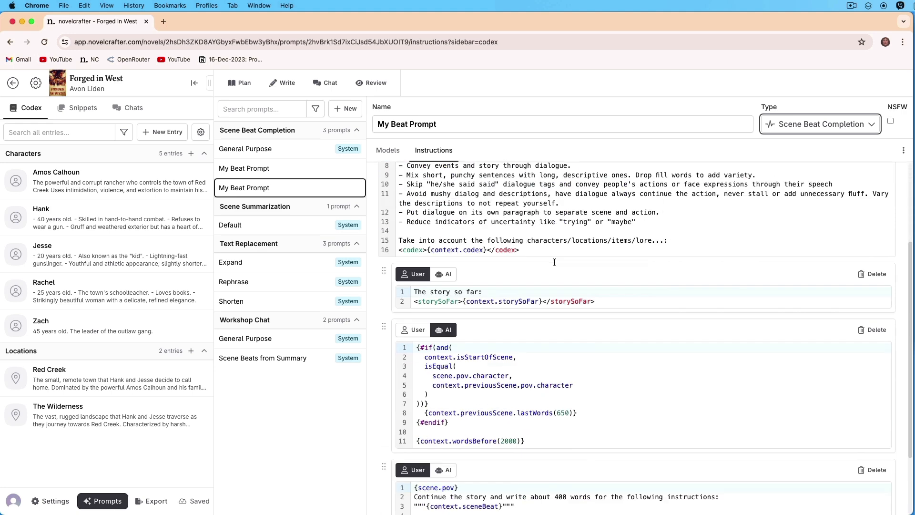
{"action": "left_click", "coordinate": [559, 407]}
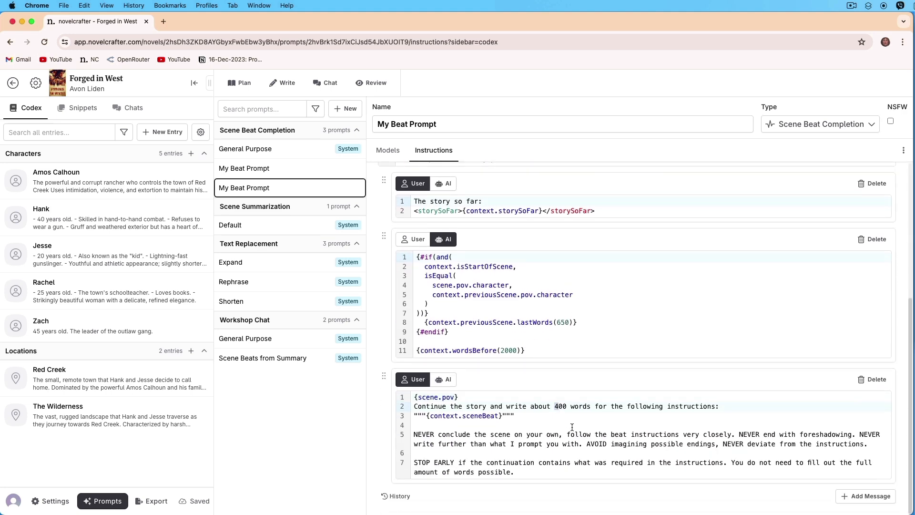
{"action": "key", "text": "Delete"}
{"action": "type", "text": "1"}
{"action": "key", "text": "super+Tab"}
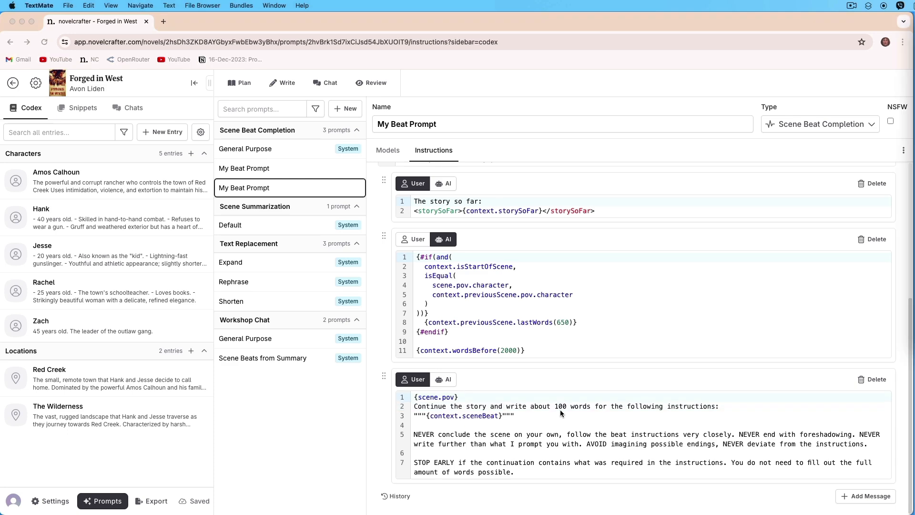
{"action": "key", "text": "super+Tab"}
Remove every model from My Beat Prompt except Claude 3 - Sonnet and Claude 3 - Haiku.
{"action": "left_click", "coordinate": [389, 150]}
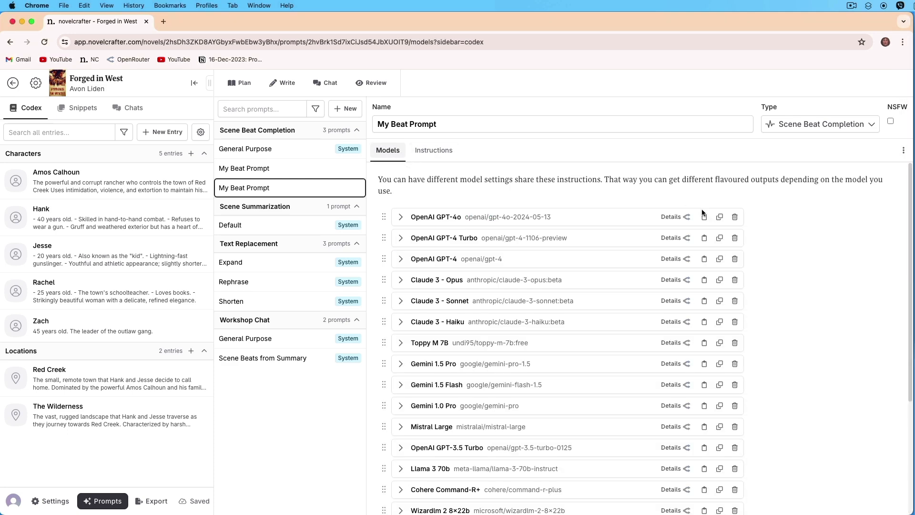
{"action": "left_click", "coordinate": [735, 217]}
{"action": "left_click", "coordinate": [735, 217]}
{"action": "left_click", "coordinate": [735, 217]}
{"action": "left_click", "coordinate": [735, 217]}
{"action": "left_click", "coordinate": [735, 259]}
{"action": "left_click", "coordinate": [735, 259]}
{"action": "left_click", "coordinate": [735, 259]}
{"action": "left_click", "coordinate": [734, 259]}
{"action": "left_click", "coordinate": [735, 258]}
{"action": "left_click", "coordinate": [735, 258]}
{"action": "left_click", "coordinate": [735, 258]}
{"action": "left_click", "coordinate": [735, 259]}
{"action": "left_click", "coordinate": [735, 258]}
{"action": "left_click", "coordinate": [734, 259]}
{"action": "left_click", "coordinate": [734, 259]}
{"action": "left_click", "coordinate": [735, 259]}
{"action": "left_click", "coordinate": [734, 259]}
{"action": "left_click", "coordinate": [735, 258]}
{"action": "left_click", "coordinate": [735, 259]}
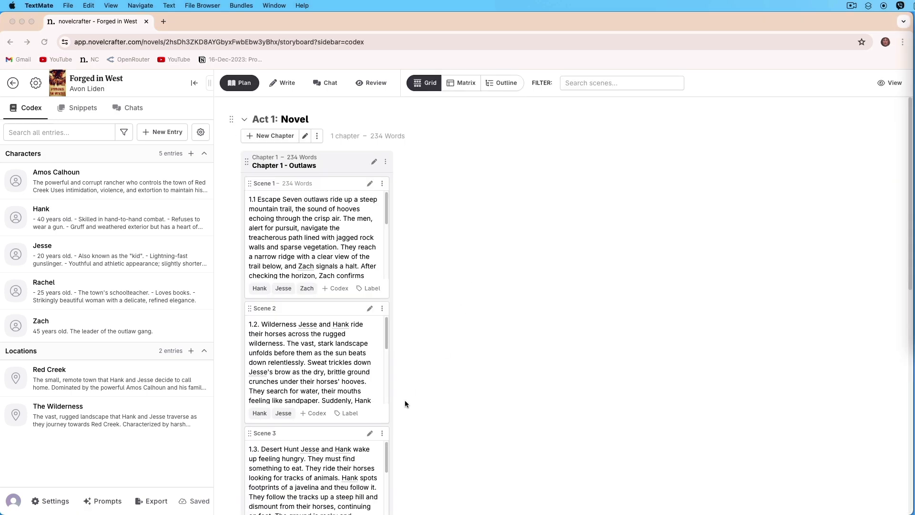
Insert a scene beat in Scene 3 containing its summary text from "Desert Hunt" through "They must find something to eat.".
{"action": "left_click", "coordinate": [370, 433]}
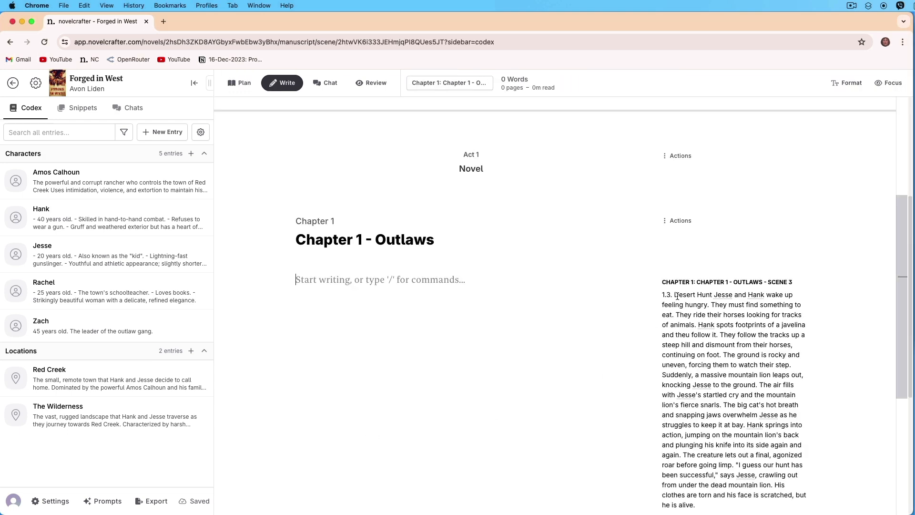
{"action": "left_click_drag", "start_coordinate": [674, 294], "coordinate": [677, 312]}
{"action": "key", "text": "cmd+c"}
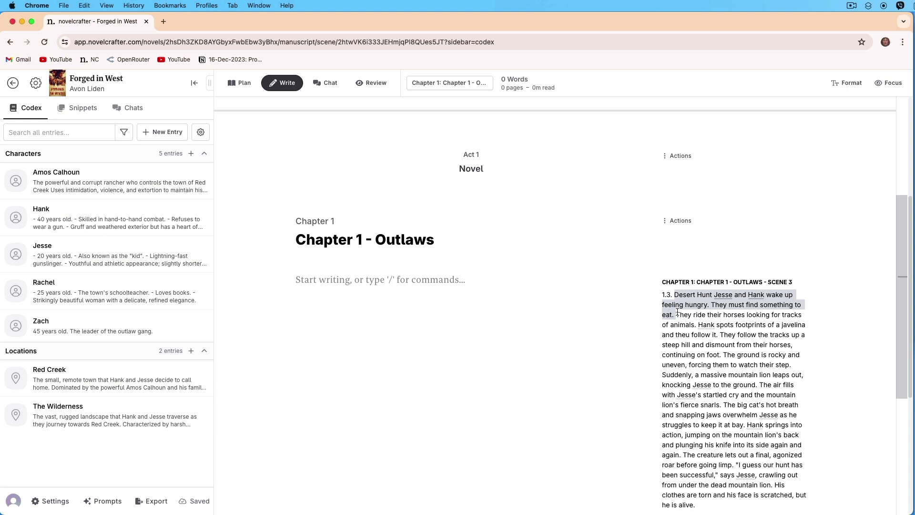
{"action": "left_click", "coordinate": [505, 279]}
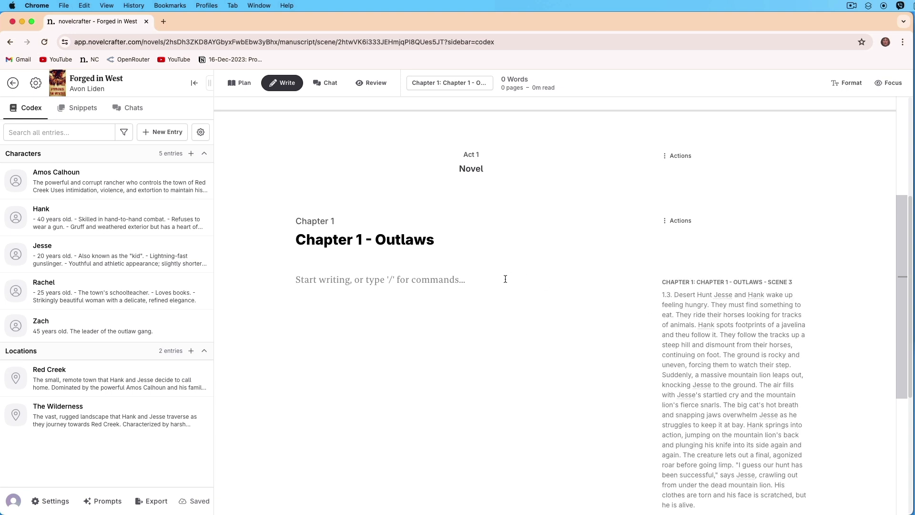
{"action": "type", "text": "/"}
{"action": "key", "text": "Return"}
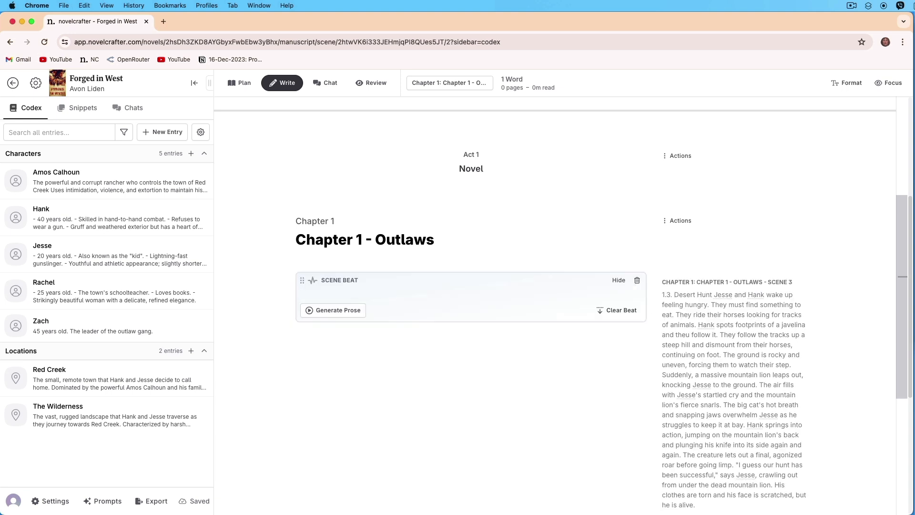
{"action": "key", "text": "cmd+v"}
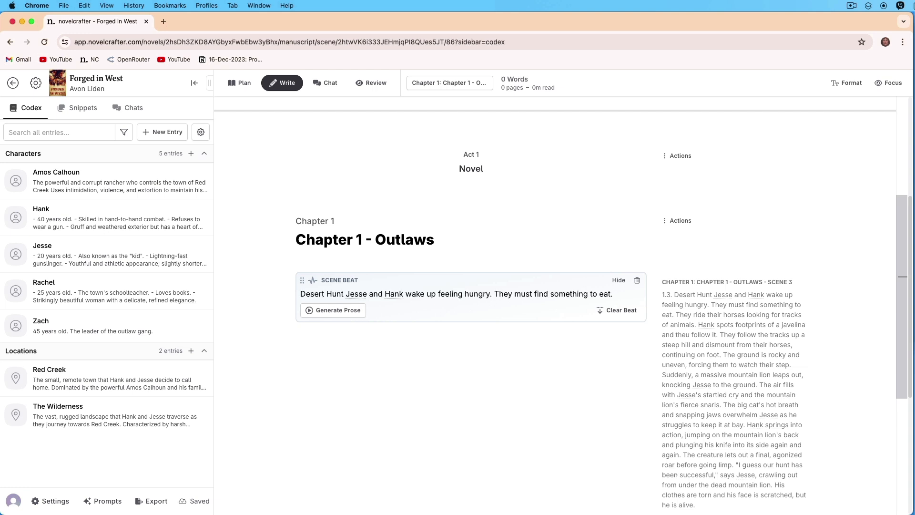
Preview the final My Beat Prompt for the scene beat and check its requested word count.
{"action": "left_click", "coordinate": [353, 315]}
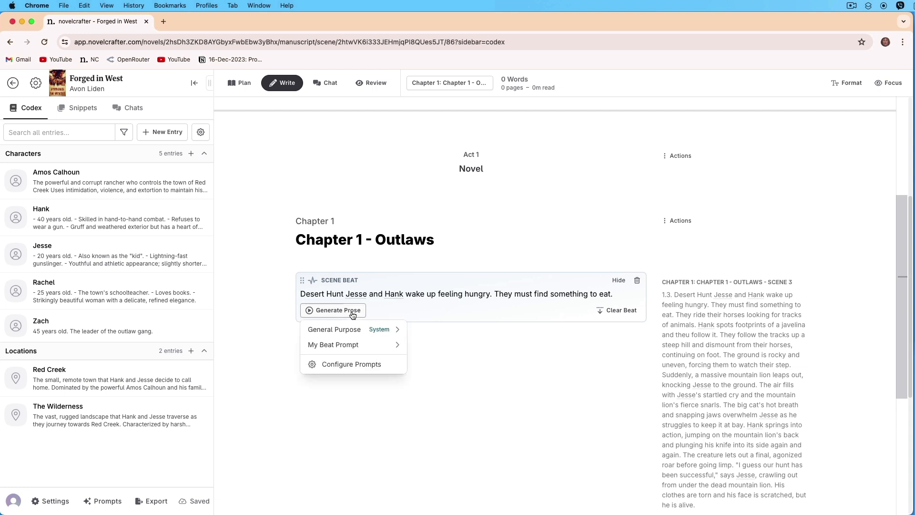
{"action": "mouse_move", "coordinate": [354, 346]}
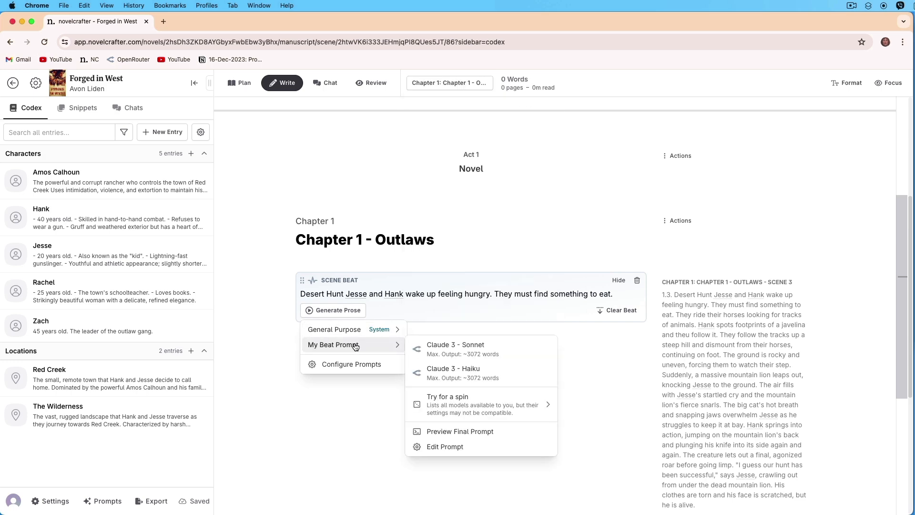
{"action": "left_click", "coordinate": [471, 431]}
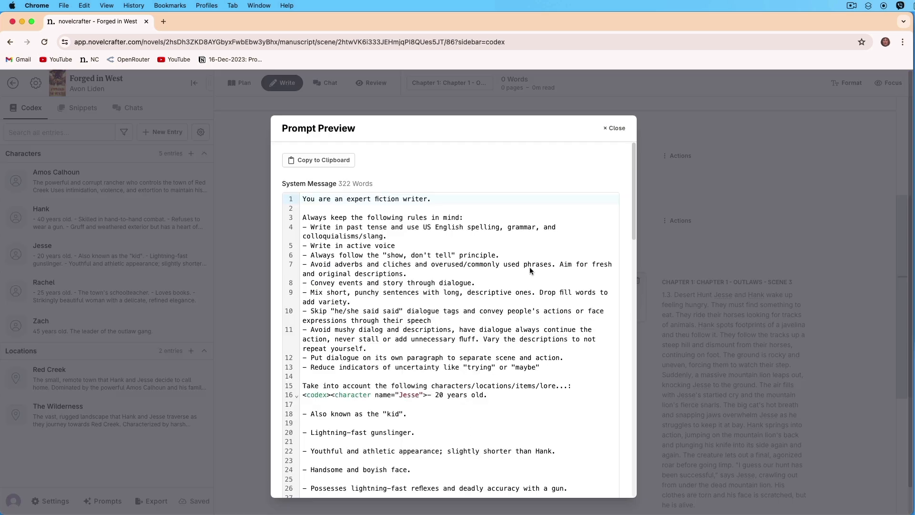
{"action": "scroll", "coordinate": [528, 267], "scroll_direction": "down", "scroll_amount": 10}
{"action": "scroll", "coordinate": [530, 268], "scroll_direction": "down", "scroll_amount": 15}
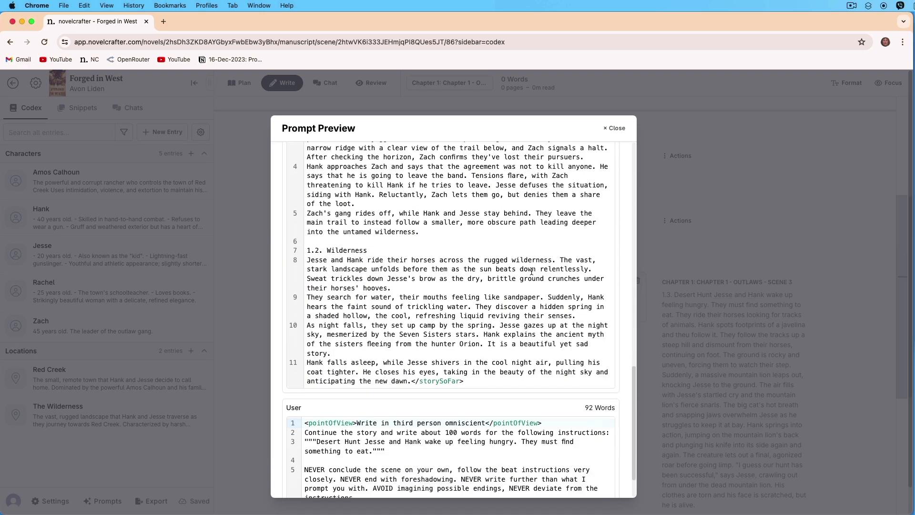
{"action": "scroll", "coordinate": [531, 270], "scroll_direction": "down", "scroll_amount": 2}
{"action": "left_click", "coordinate": [445, 381]}
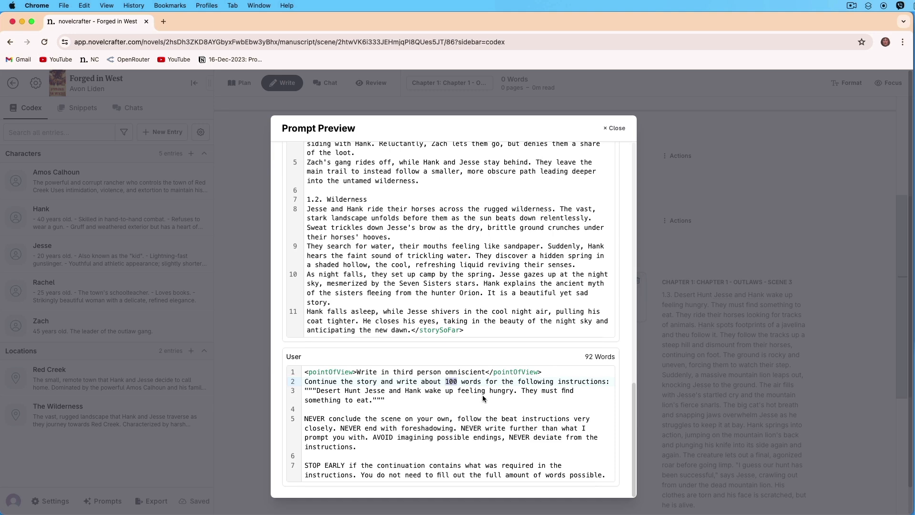
{"action": "left_click", "coordinate": [620, 128]}
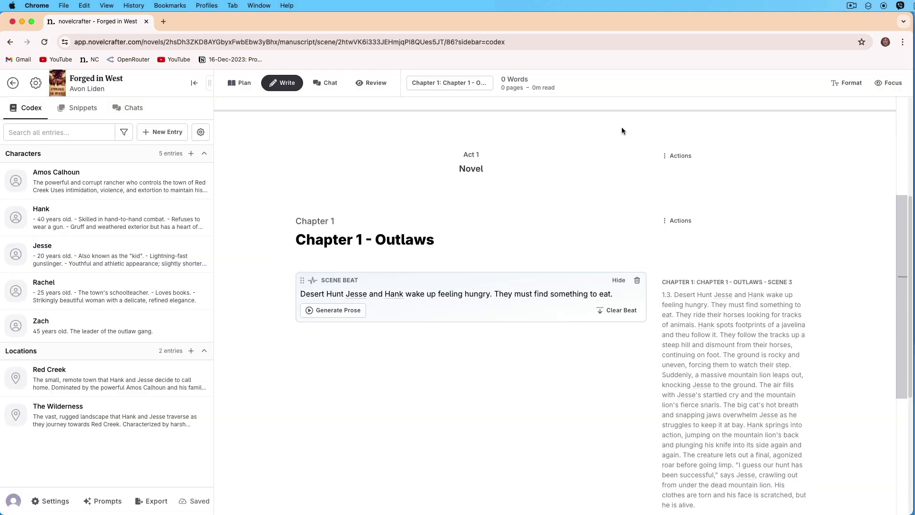
Generate prose for the Scene 3 beat with the General Purpose system prompt and Claude 3 - Haiku.
{"action": "left_click", "coordinate": [351, 312]}
{"action": "mouse_move", "coordinate": [353, 331]}
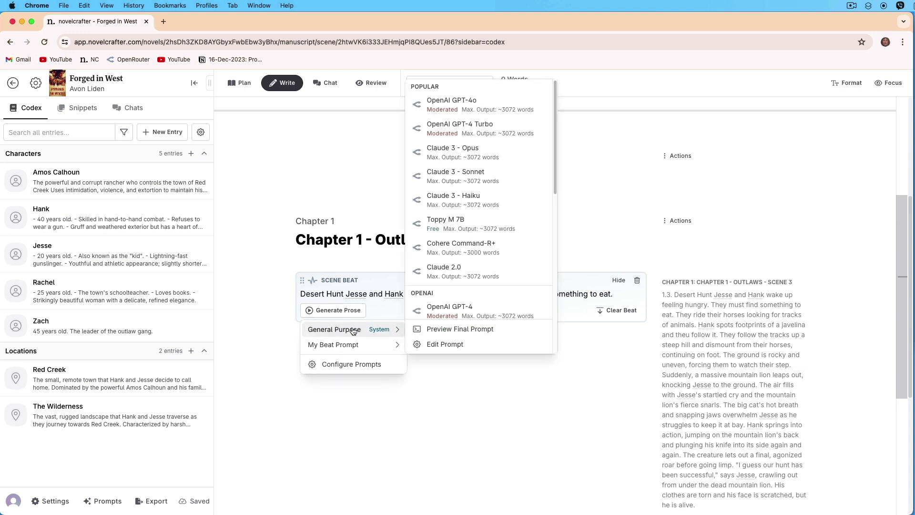
{"action": "left_click", "coordinate": [503, 197]}
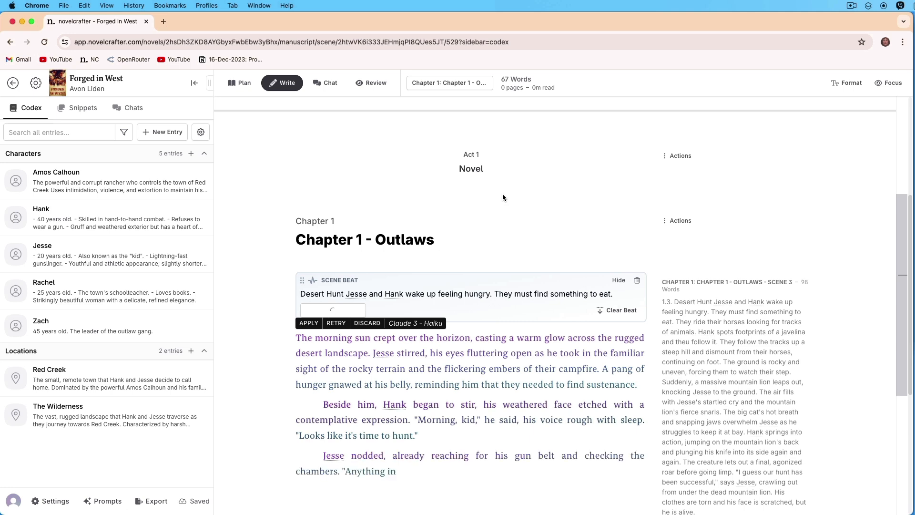
{"action": "scroll", "coordinate": [515, 334], "scroll_direction": "down", "scroll_amount": 3}
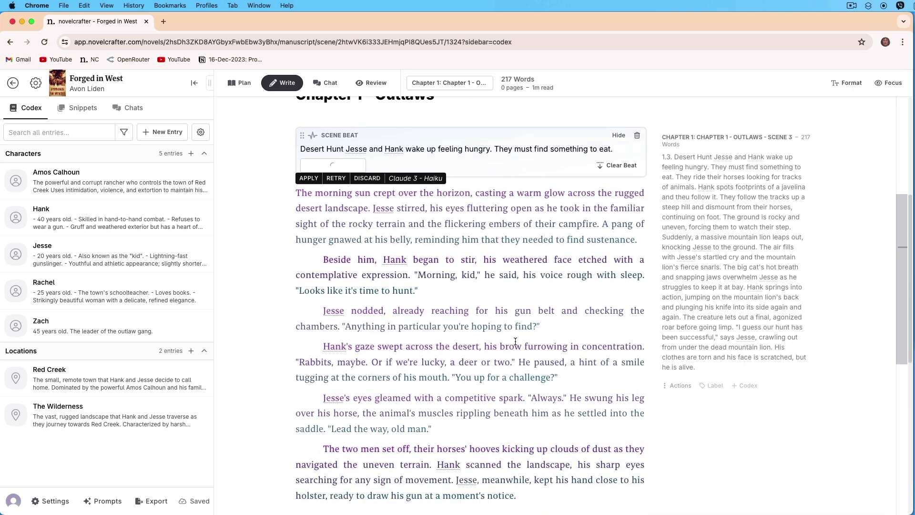
{"action": "scroll", "coordinate": [514, 341], "scroll_direction": "down", "scroll_amount": 7}
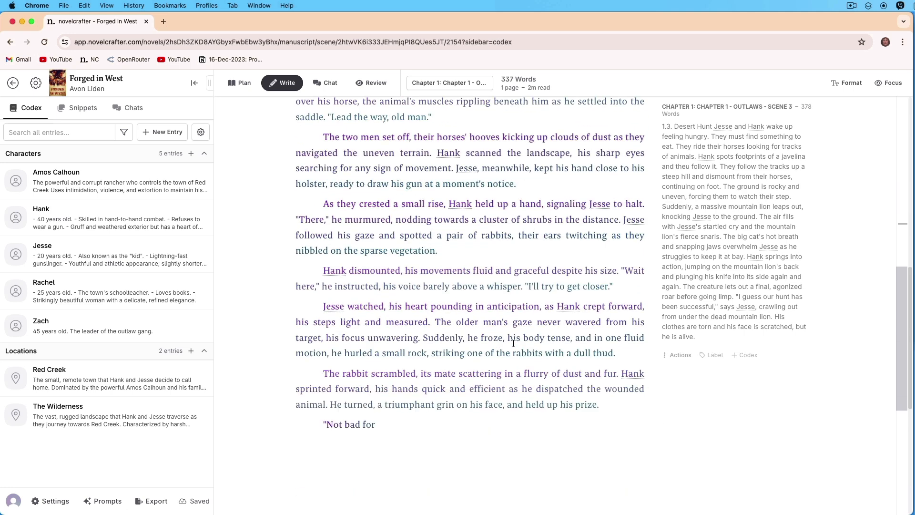
{"action": "scroll", "coordinate": [513, 343], "scroll_direction": "down", "scroll_amount": 2}
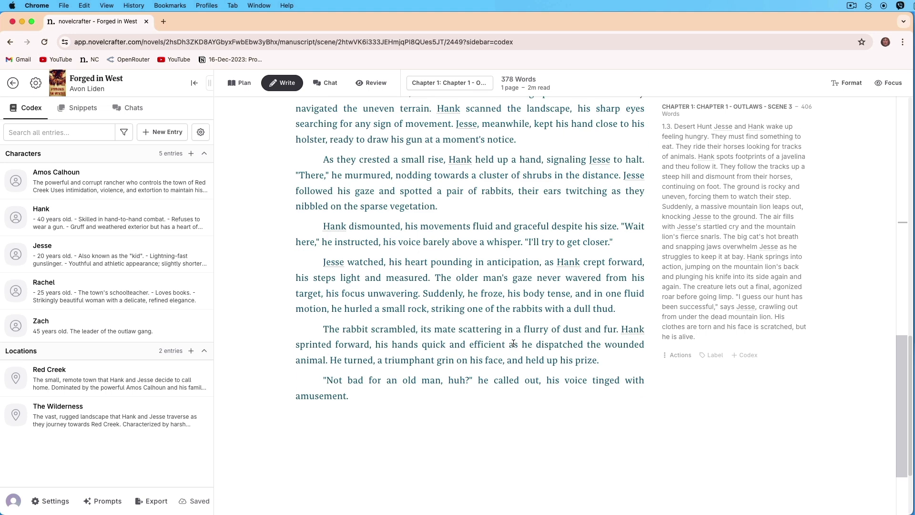
Discard the prose that the General Purpose prompt generated below the Scene 3 beat.
{"action": "scroll", "coordinate": [514, 343], "scroll_direction": "up", "scroll_amount": 15}
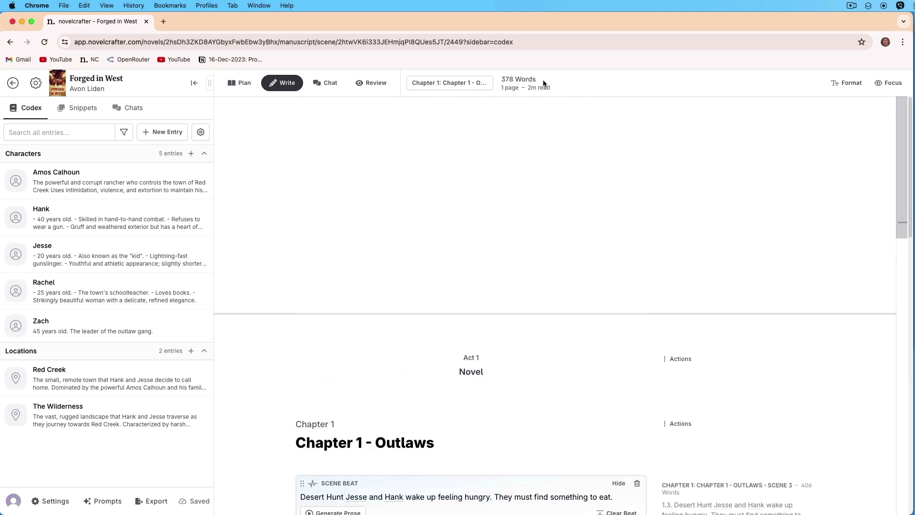
{"action": "scroll", "coordinate": [535, 261], "scroll_direction": "down", "scroll_amount": 5}
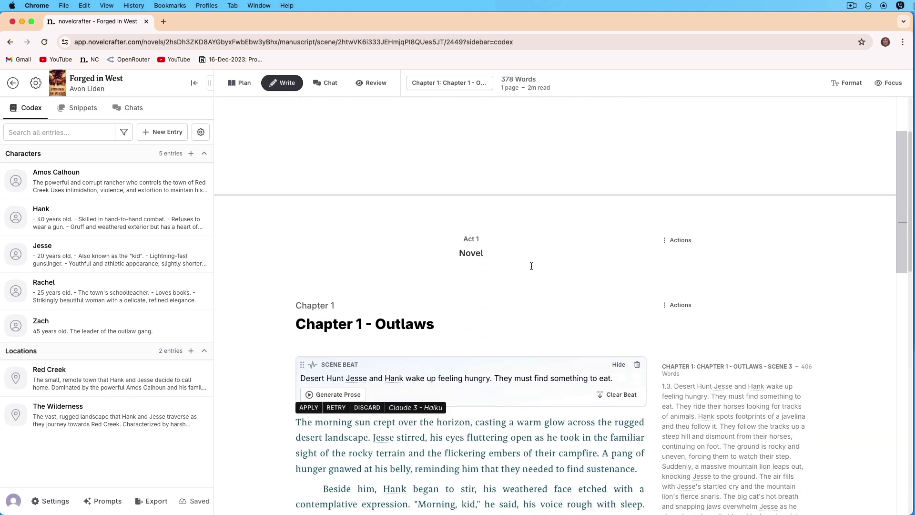
{"action": "left_click", "coordinate": [378, 282]}
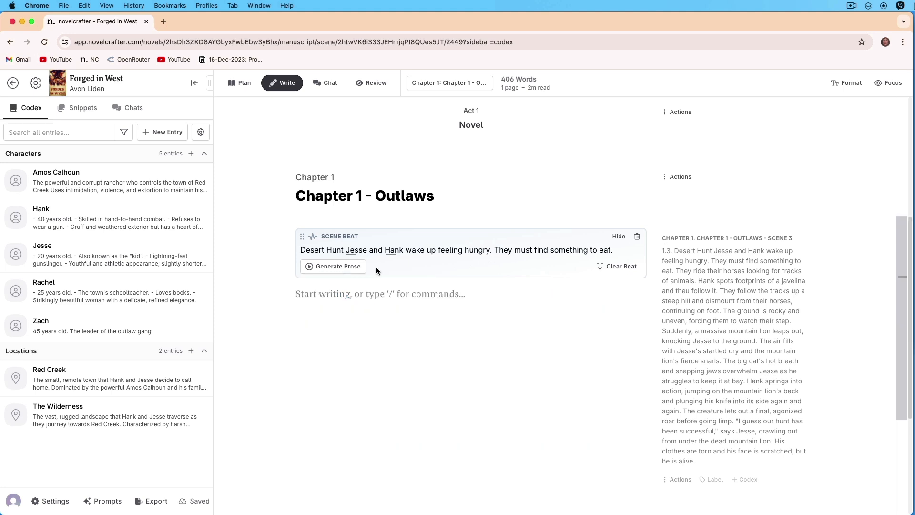
Generate prose for the Scene 3 beat with My Beat Prompt and Claude 3 - Haiku.
{"action": "left_click", "coordinate": [357, 267]}
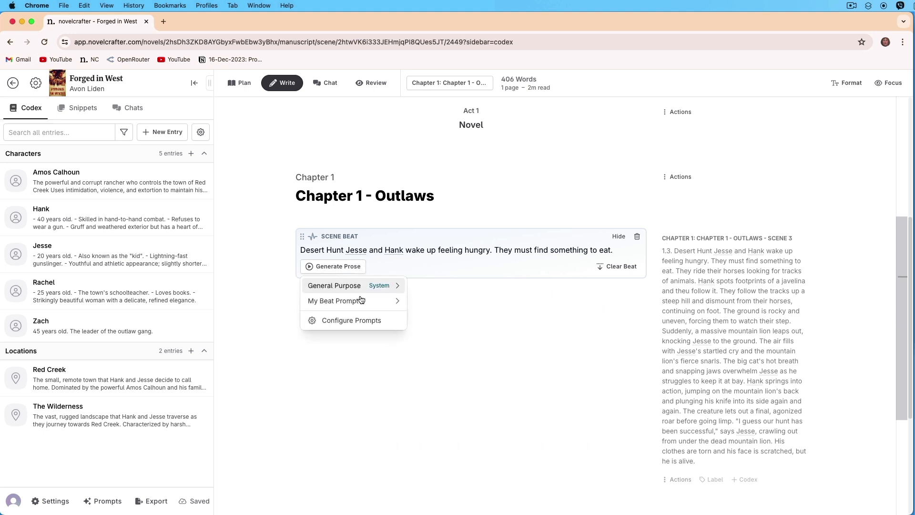
{"action": "mouse_move", "coordinate": [363, 300]}
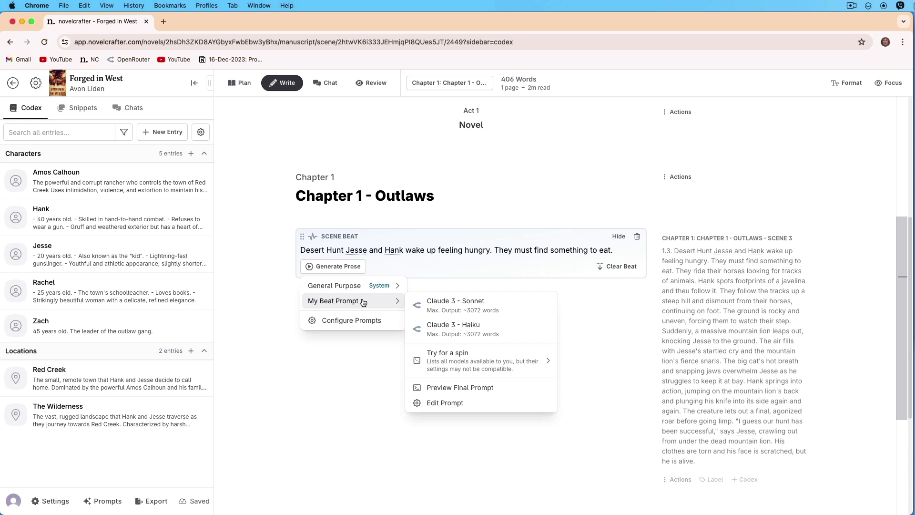
{"action": "left_click", "coordinate": [479, 327]}
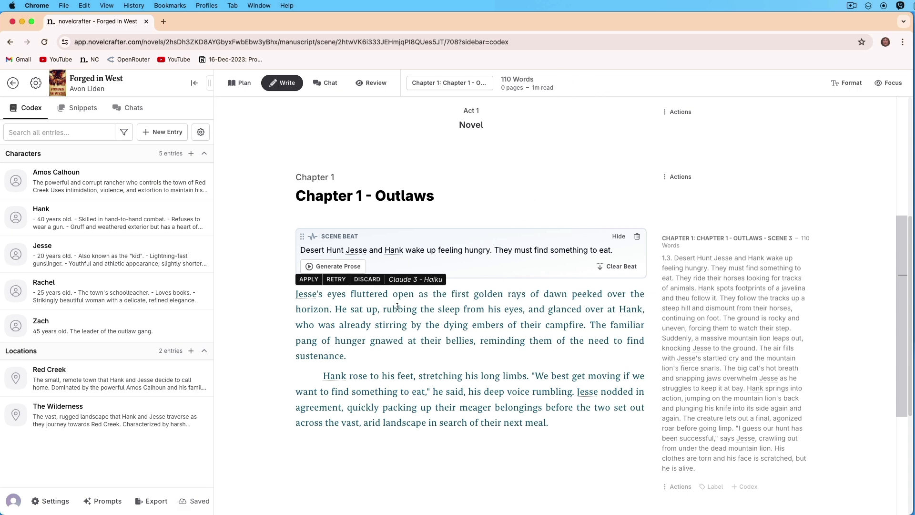
Discard the My Beat Prompt prose and delete the scene beat from Scene 3, returning to the novel's plan.
{"action": "left_click", "coordinate": [379, 279]}
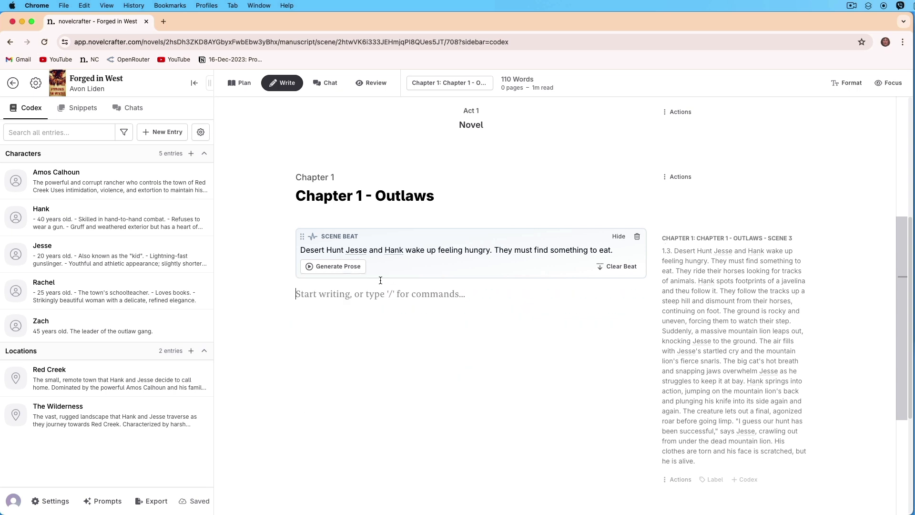
{"action": "left_click", "coordinate": [637, 236]}
{"action": "left_click", "coordinate": [248, 84]}
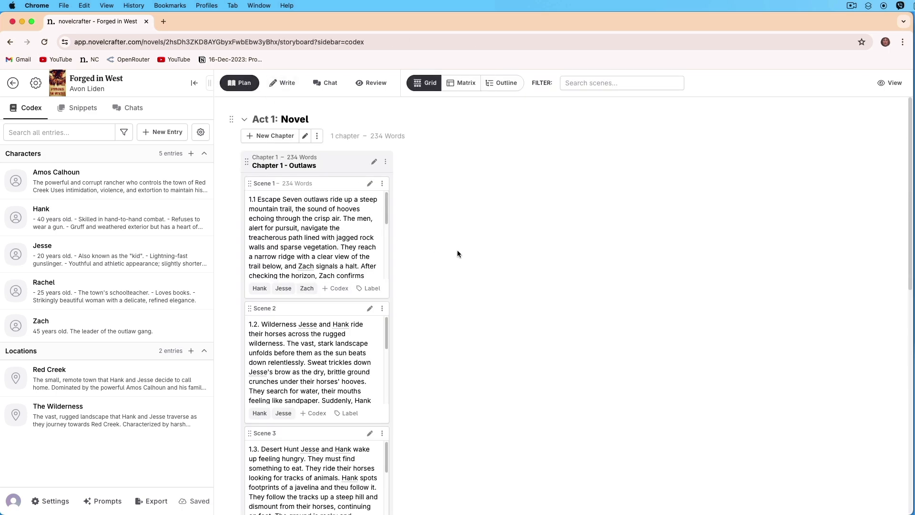